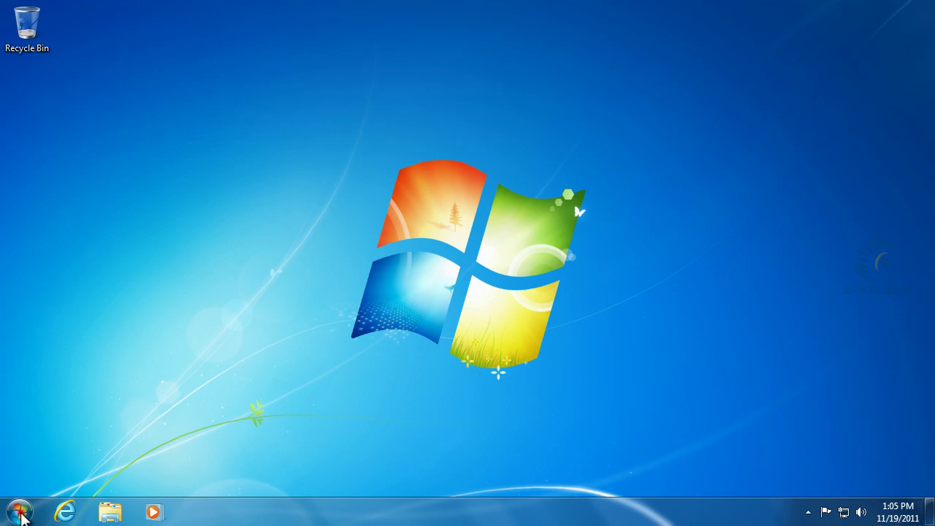
Open the Snipping Tool from the Windows Accessories programs.
{"action": "left_click", "coordinate": [21, 516]}
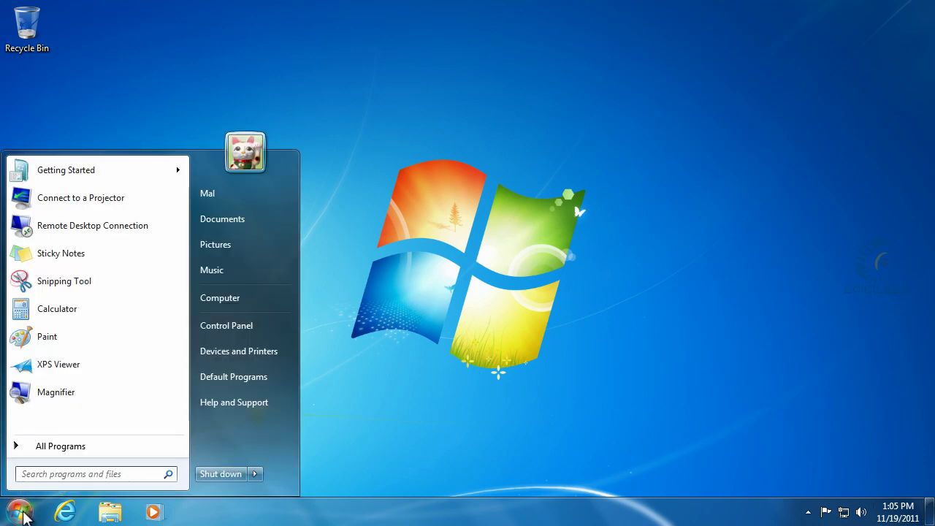
{"action": "left_click", "coordinate": [62, 447]}
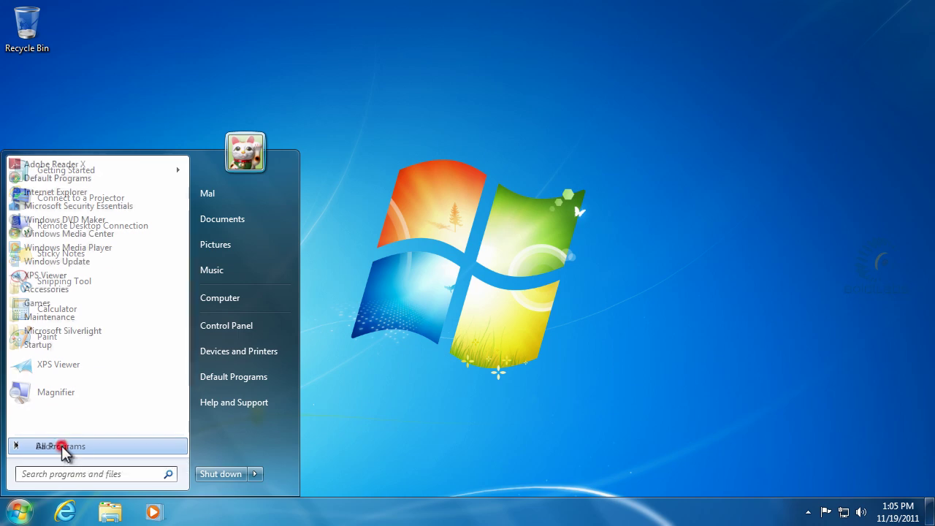
{"action": "left_click", "coordinate": [64, 290]}
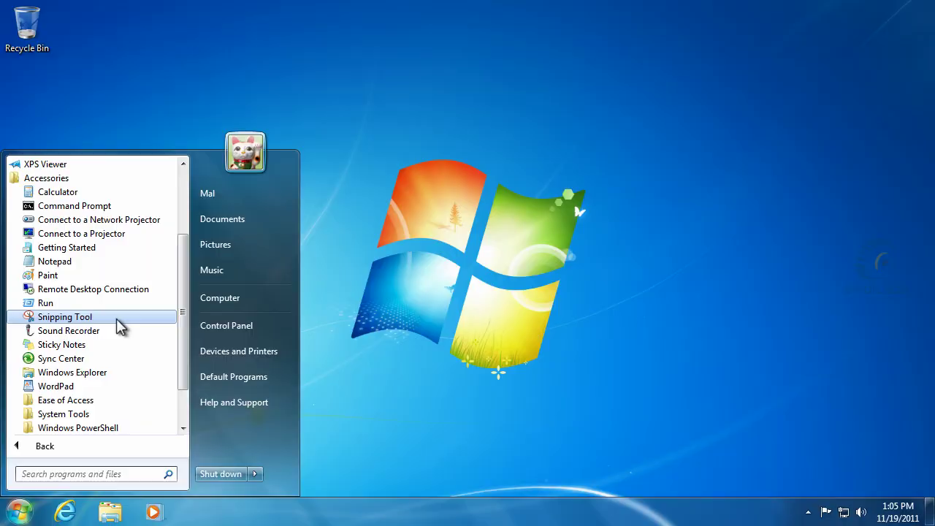
{"action": "left_click", "coordinate": [117, 320]}
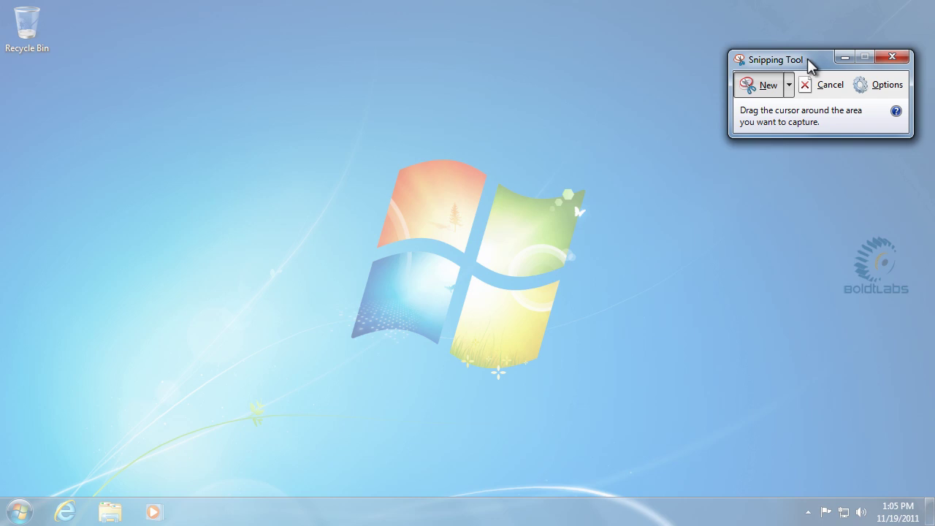
Snip the area around the desktop's Recycle Bin icon, and move the Snipping Tool window clear of the icon and enlarge it.
{"action": "left_click_drag", "start_coordinate": [826, 63], "coordinate": [298, 38]}
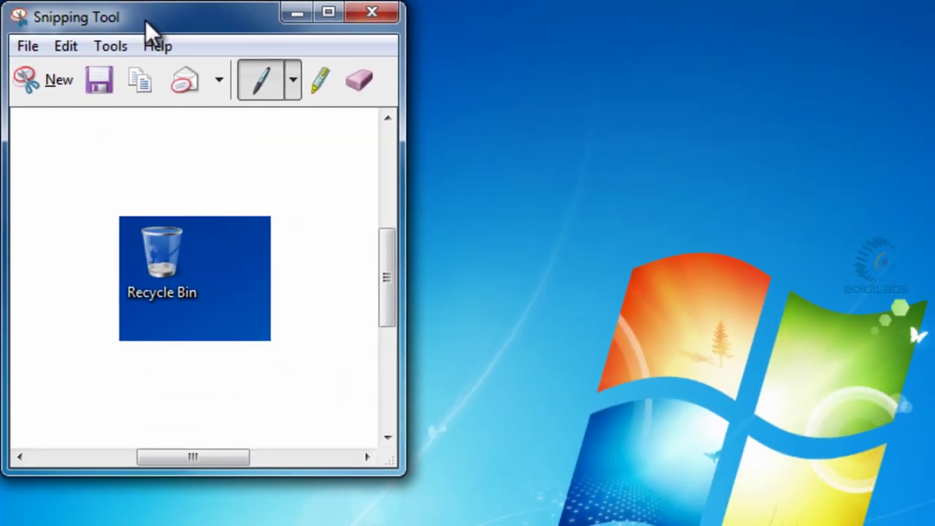
{"action": "left_click_drag", "start_coordinate": [145, 20], "coordinate": [455, 57]}
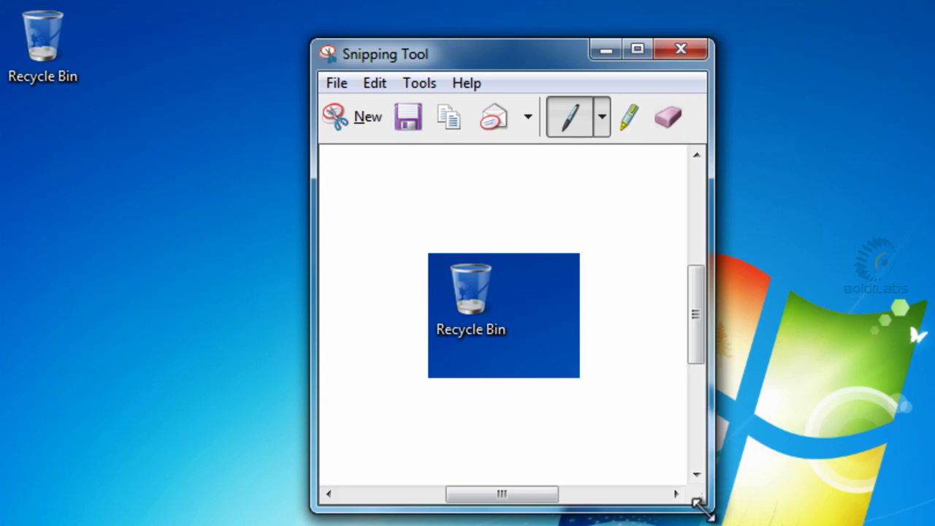
{"action": "left_click_drag", "start_coordinate": [697, 504], "coordinate": [934, 525]}
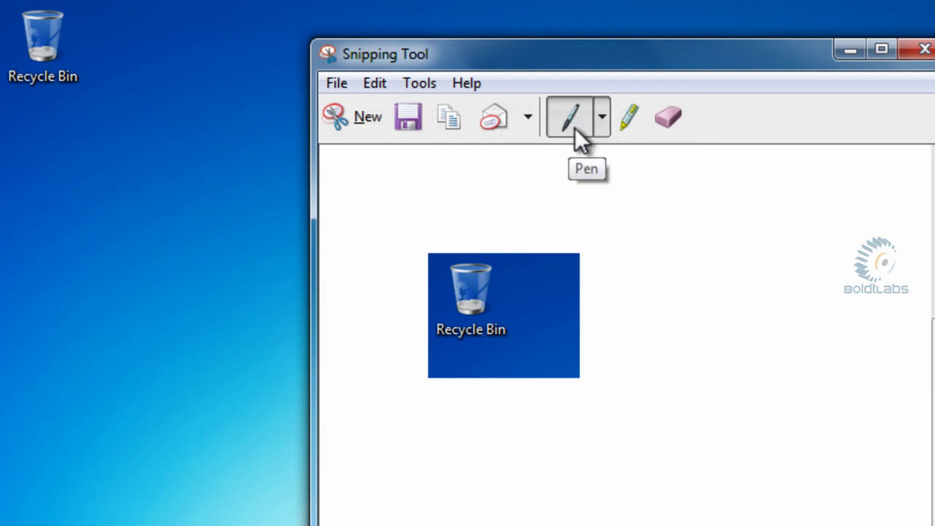
Scribble over the Recycle Bin snip with the blue pen and erase the scribble.
{"action": "mouse_move", "coordinate": [534, 290]}
{"action": "left_mouse_down"}
{"action": "mouse_move", "coordinate": [537, 321]}
{"action": "mouse_move", "coordinate": [512, 337]}
{"action": "mouse_move", "coordinate": [467, 292]}
{"action": "mouse_move", "coordinate": [543, 350]}
{"action": "mouse_move", "coordinate": [499, 336]}
{"action": "mouse_move", "coordinate": [542, 338]}
{"action": "mouse_move", "coordinate": [473, 307]}
{"action": "left_mouse_up"}
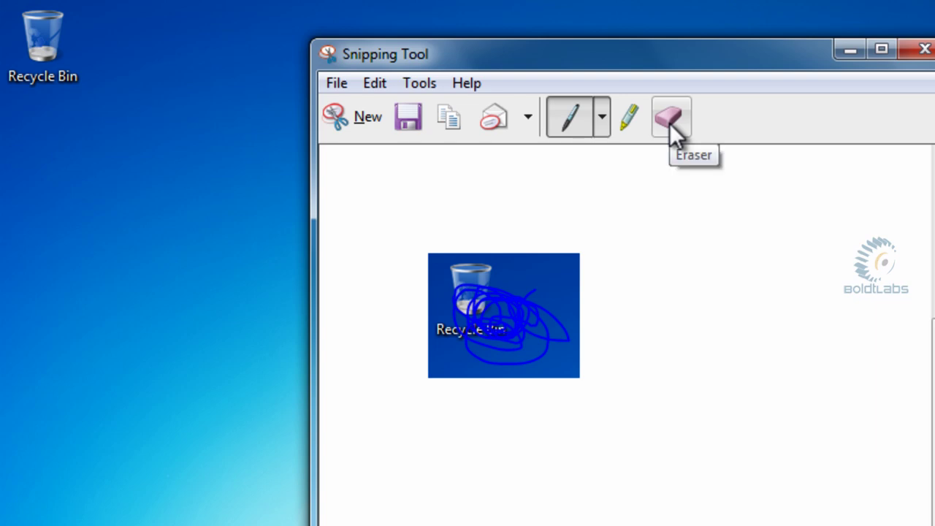
{"action": "left_click", "coordinate": [669, 118]}
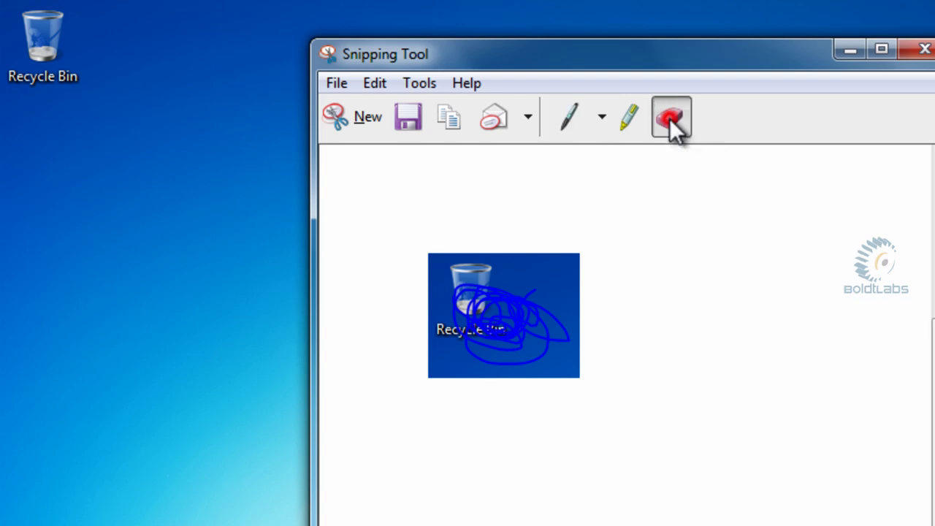
{"action": "left_click", "coordinate": [505, 298]}
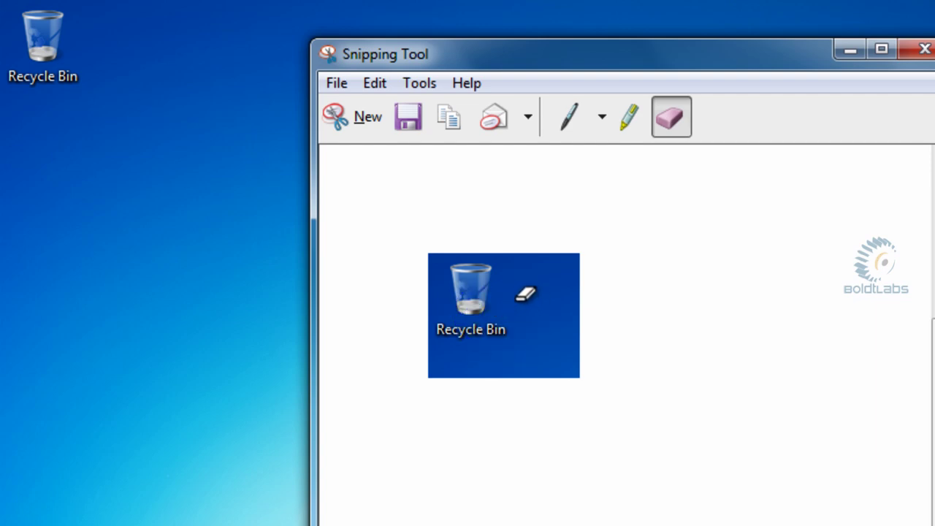
Highlight the Recycle Bin label in the snip with the yellow highlighter and erase the highlight.
{"action": "left_click", "coordinate": [637, 122]}
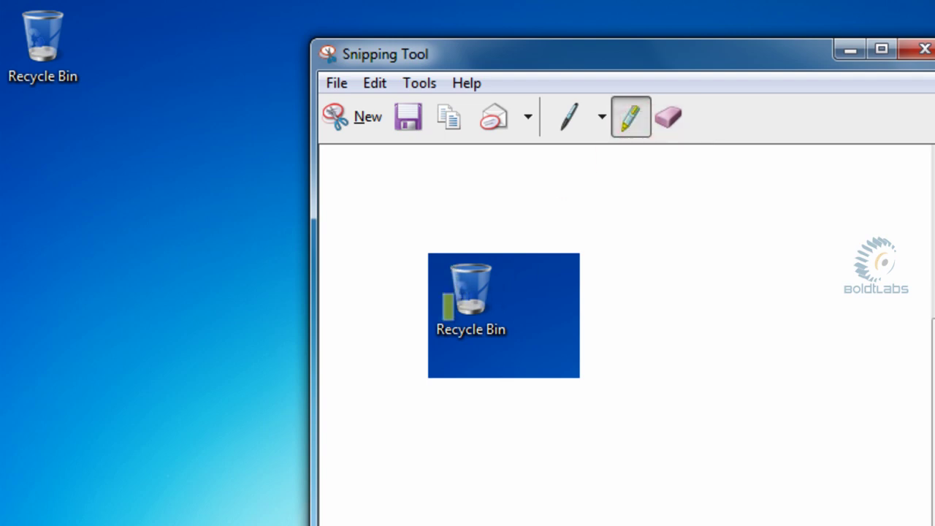
{"action": "left_click_drag", "start_coordinate": [437, 327], "coordinate": [509, 329]}
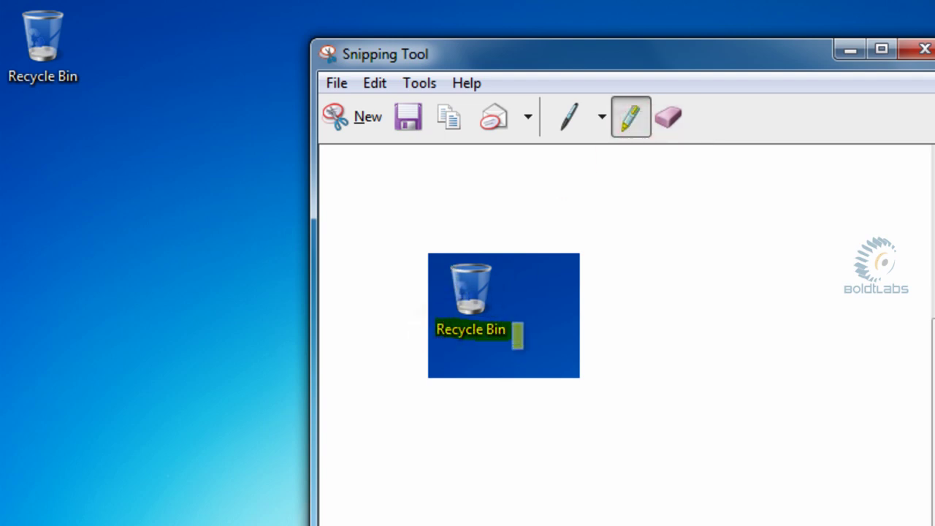
{"action": "left_click", "coordinate": [669, 114]}
{"action": "left_click", "coordinate": [482, 330]}
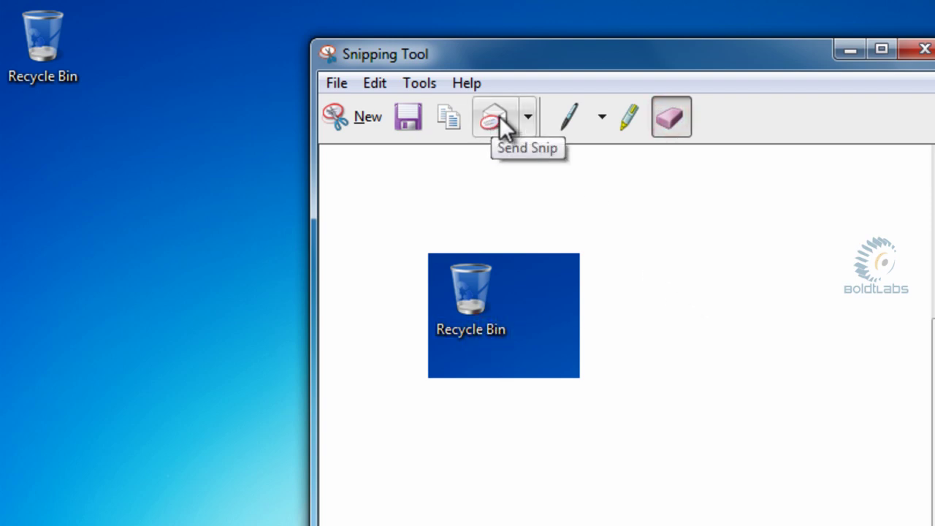
Show the available options for sending the snip by e-mail.
{"action": "left_click", "coordinate": [528, 116]}
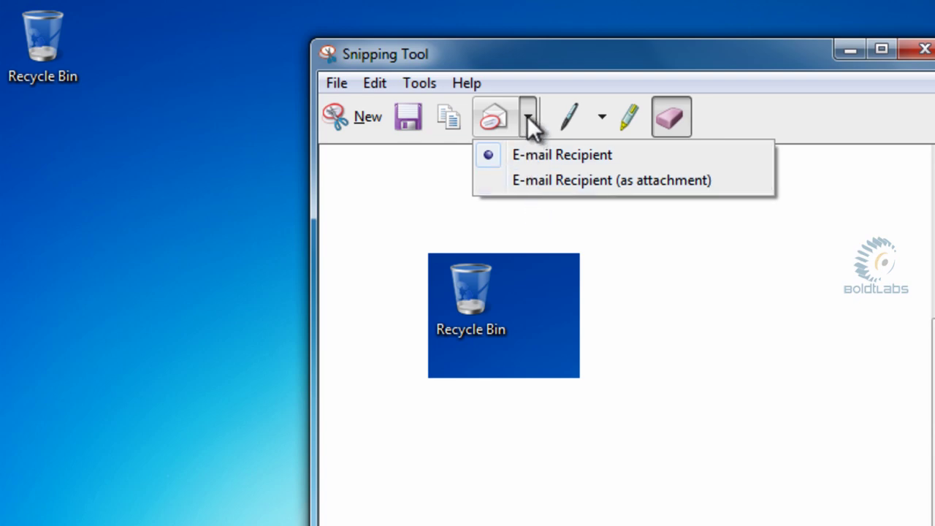
{"action": "left_click", "coordinate": [513, 123]}
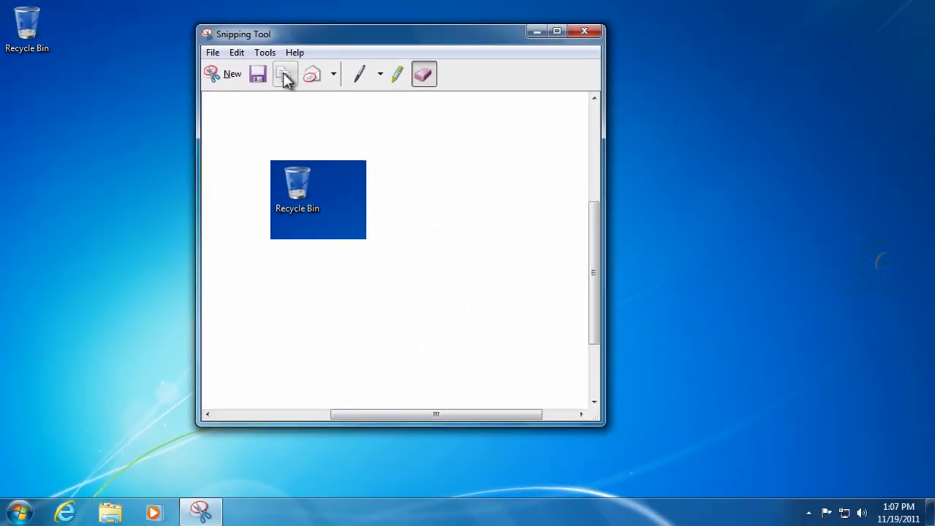
Open WordPad, paste the copied snip into its blank document, and close it without saving.
{"action": "left_click", "coordinate": [18, 511]}
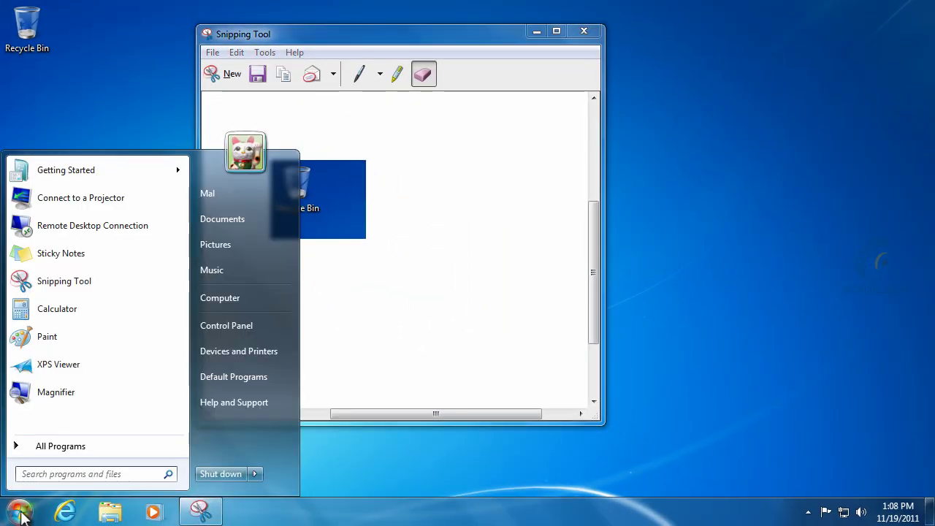
{"action": "left_click", "coordinate": [19, 447]}
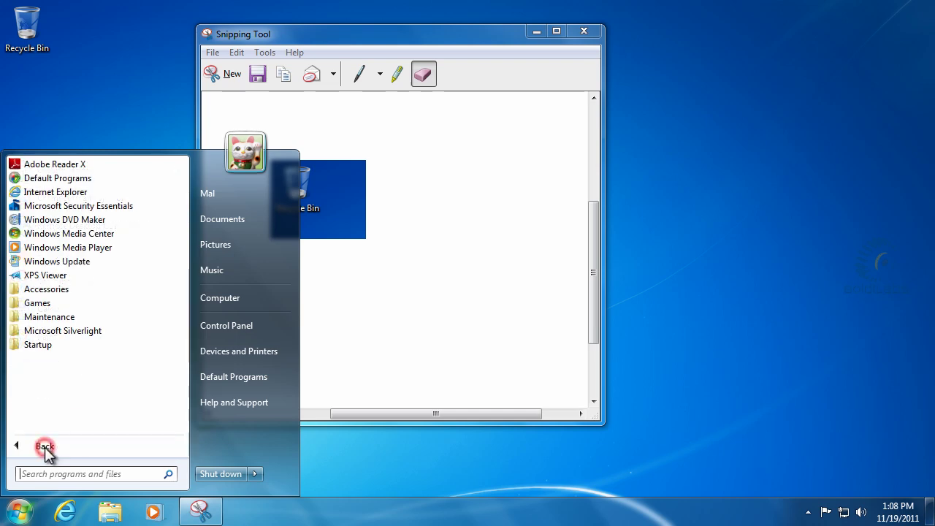
{"action": "left_click", "coordinate": [54, 291]}
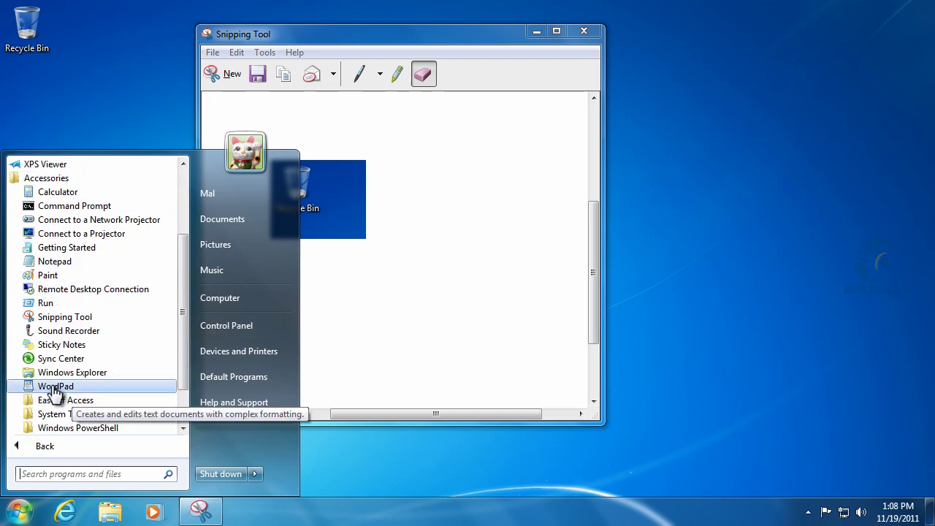
{"action": "left_click", "coordinate": [97, 387]}
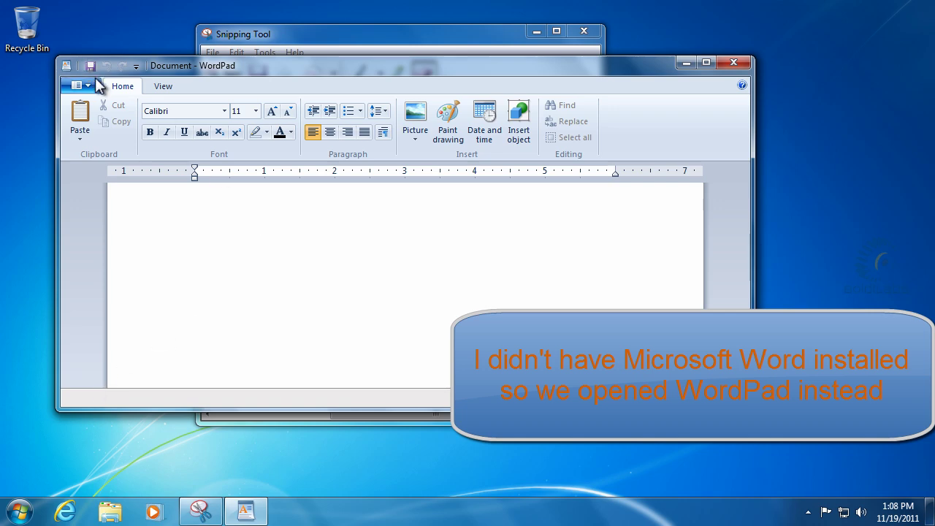
{"action": "left_click", "coordinate": [80, 127]}
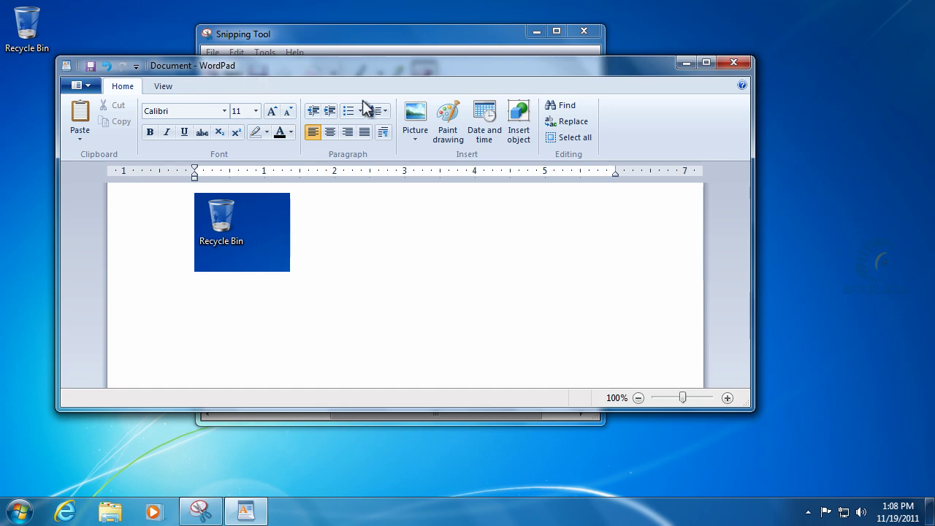
{"action": "left_click", "coordinate": [742, 64]}
{"action": "left_click", "coordinate": [433, 241]}
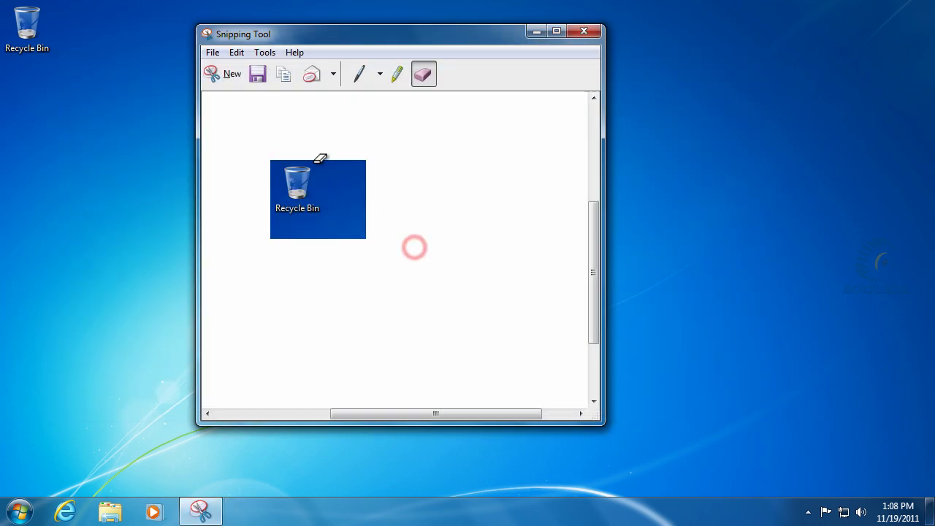
Save the snip in the Pictures library as a JPEG file named snip.
{"action": "left_click", "coordinate": [261, 78]}
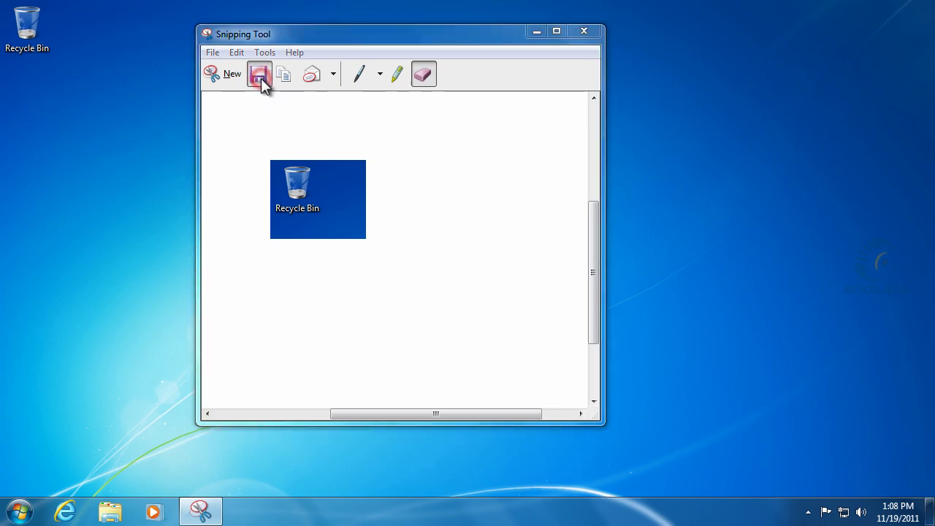
{"action": "double_click", "coordinate": [349, 309]}
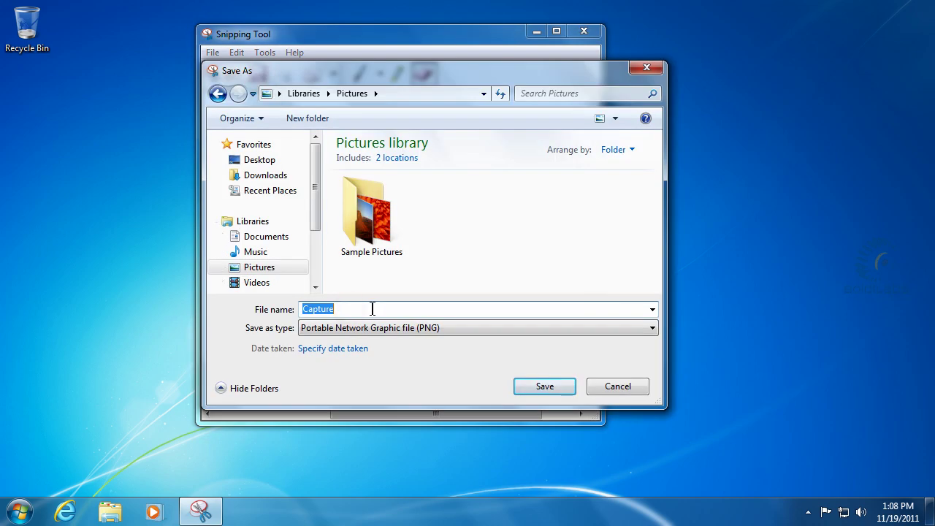
{"action": "type", "text": "snip"}
{"action": "left_click", "coordinate": [413, 333]}
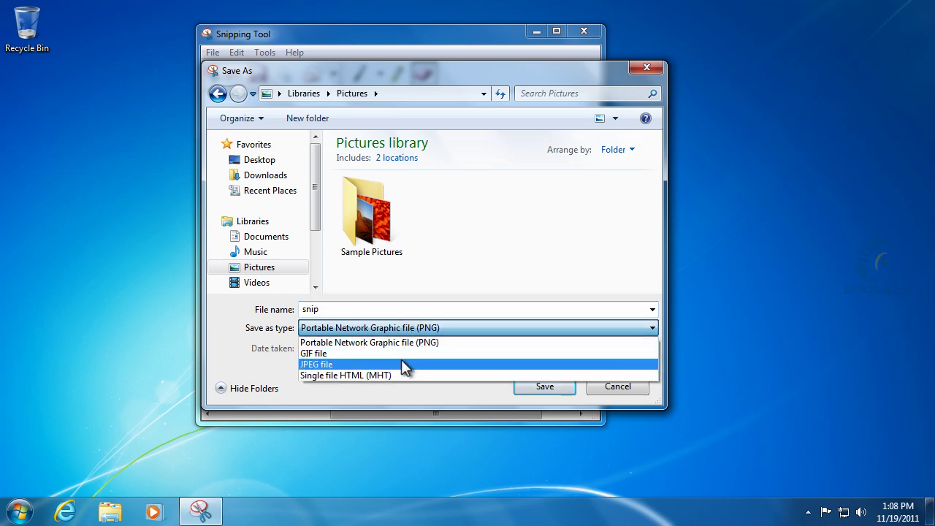
{"action": "left_click", "coordinate": [362, 363]}
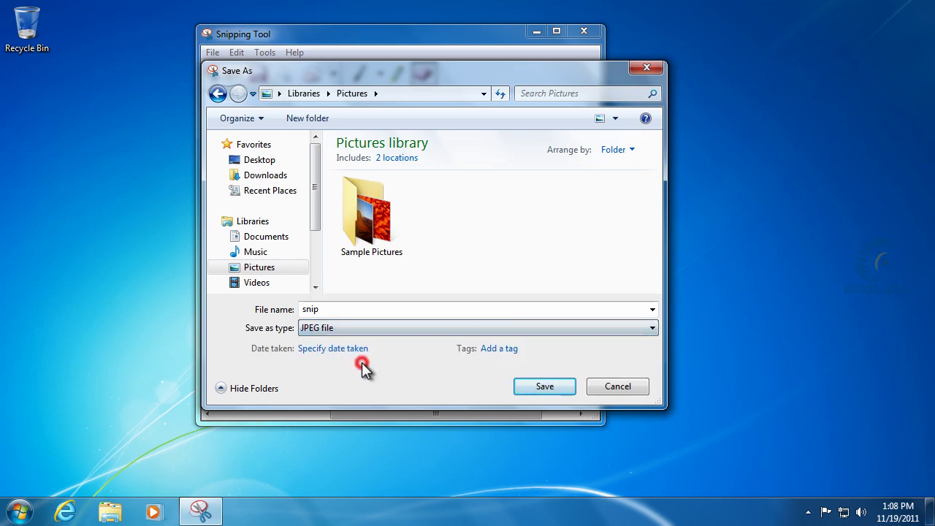
{"action": "left_click", "coordinate": [336, 309]}
{"action": "left_click", "coordinate": [335, 308]}
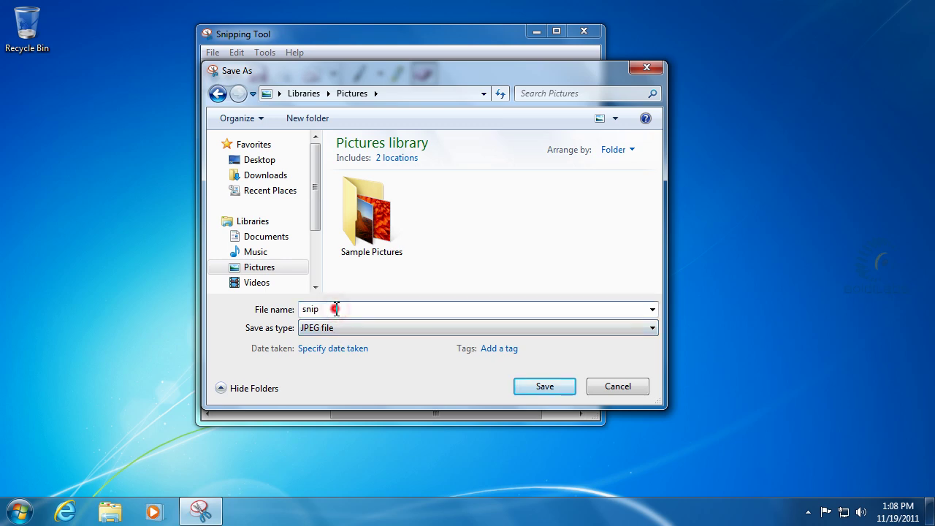
{"action": "left_click", "coordinate": [539, 387]}
Preview the saved snip image from the Pictures library, and close the photo viewer and the folder window.
{"action": "left_click", "coordinate": [20, 511]}
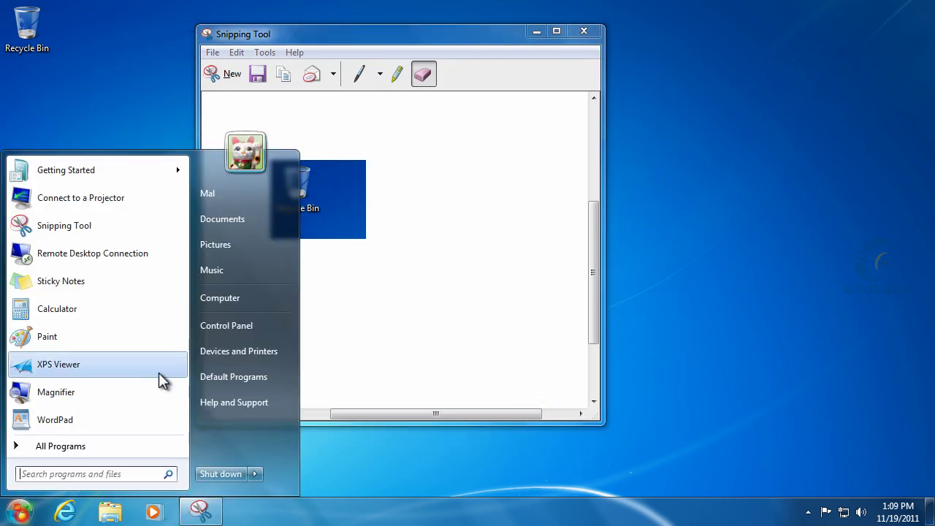
{"action": "left_click", "coordinate": [219, 243]}
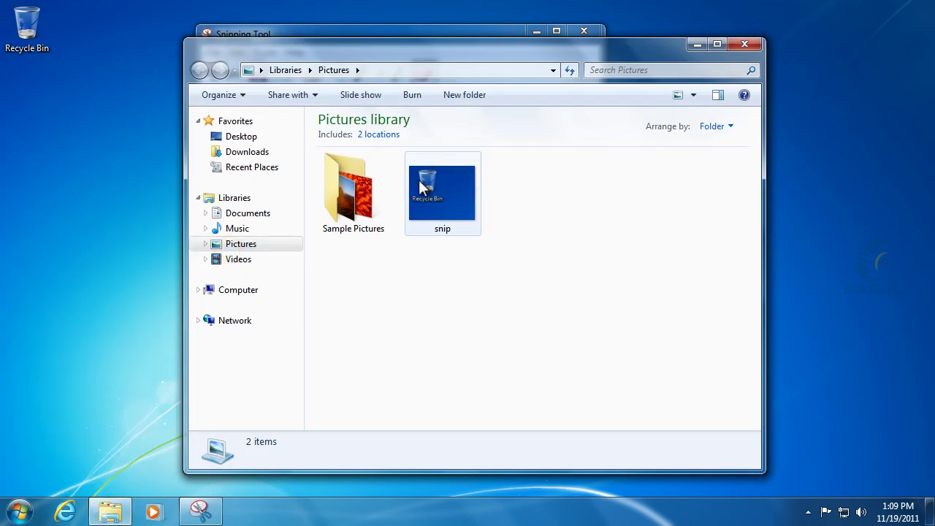
{"action": "left_click", "coordinate": [445, 192]}
{"action": "right_click", "coordinate": [446, 191]}
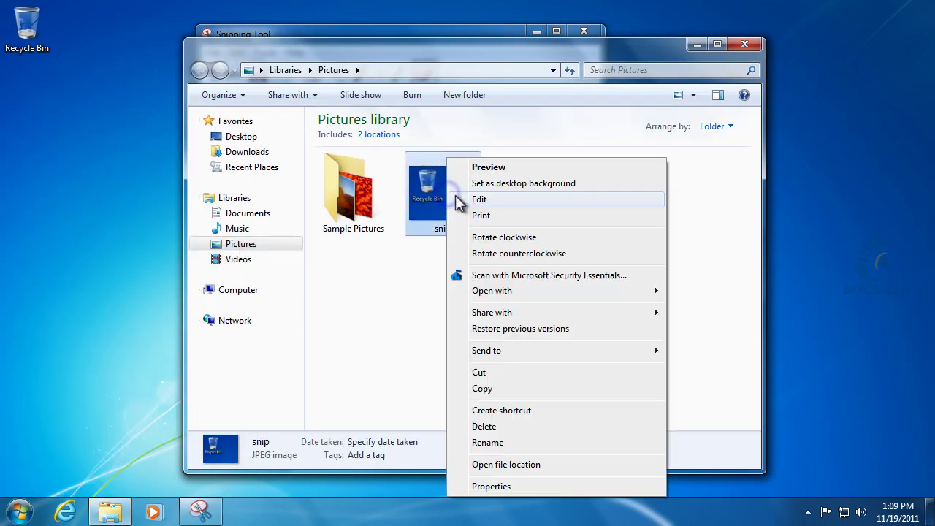
{"action": "left_click", "coordinate": [497, 168]}
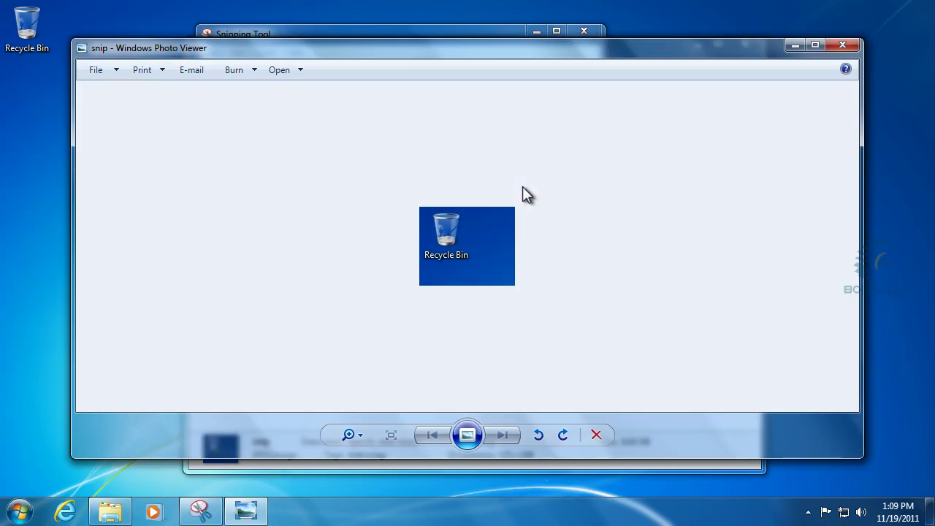
{"action": "left_click", "coordinate": [842, 44]}
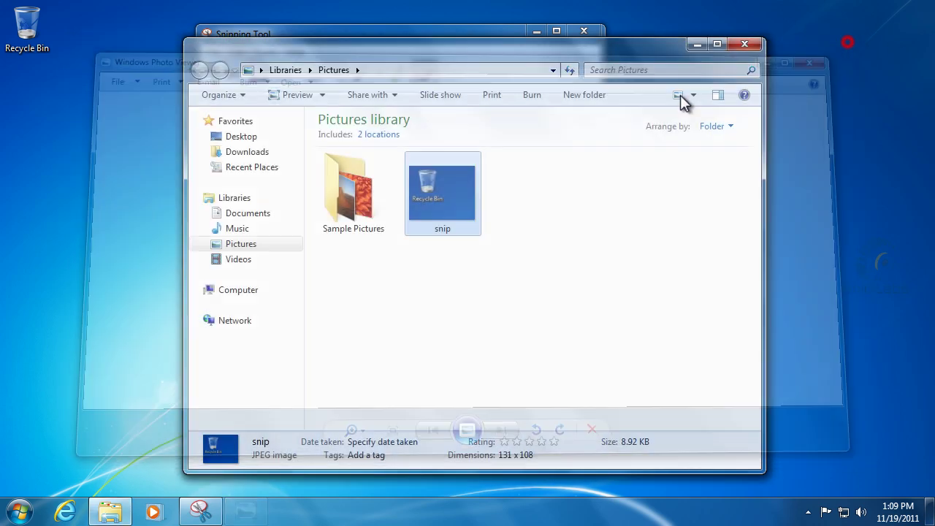
{"action": "left_click", "coordinate": [742, 46]}
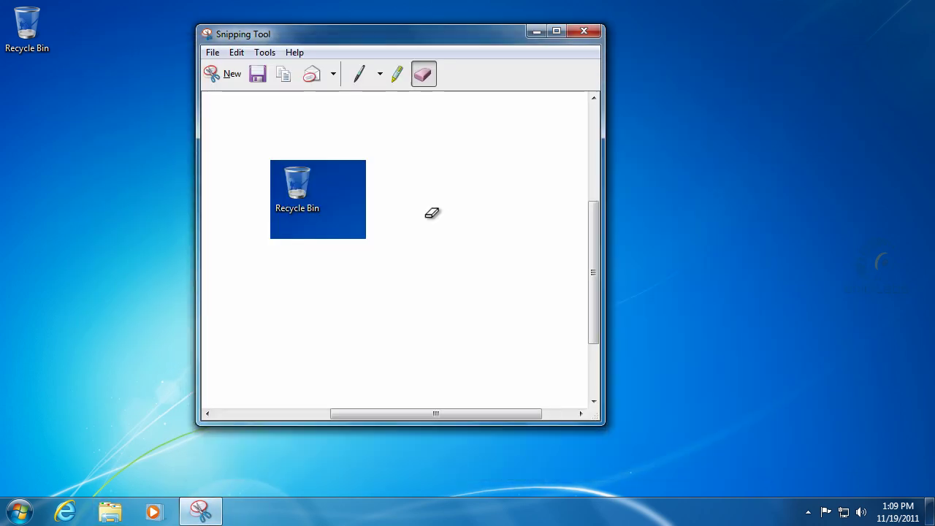